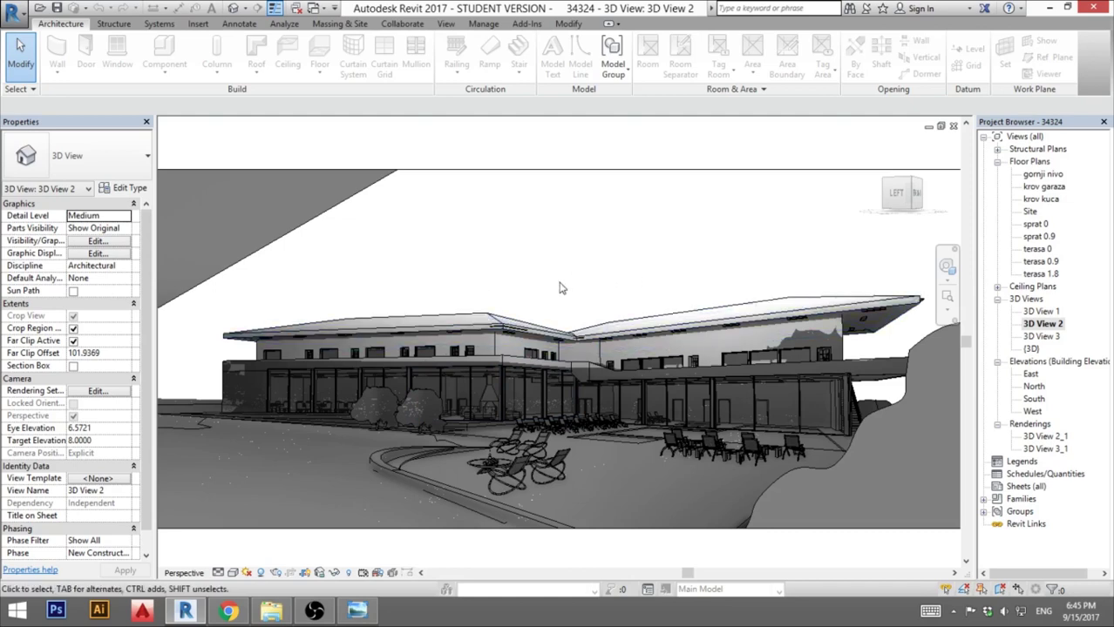
- Turn off shadows in 3D View 2 and place the Rendering dialog beside the model
middle_drag(561, 288, 561, 286)
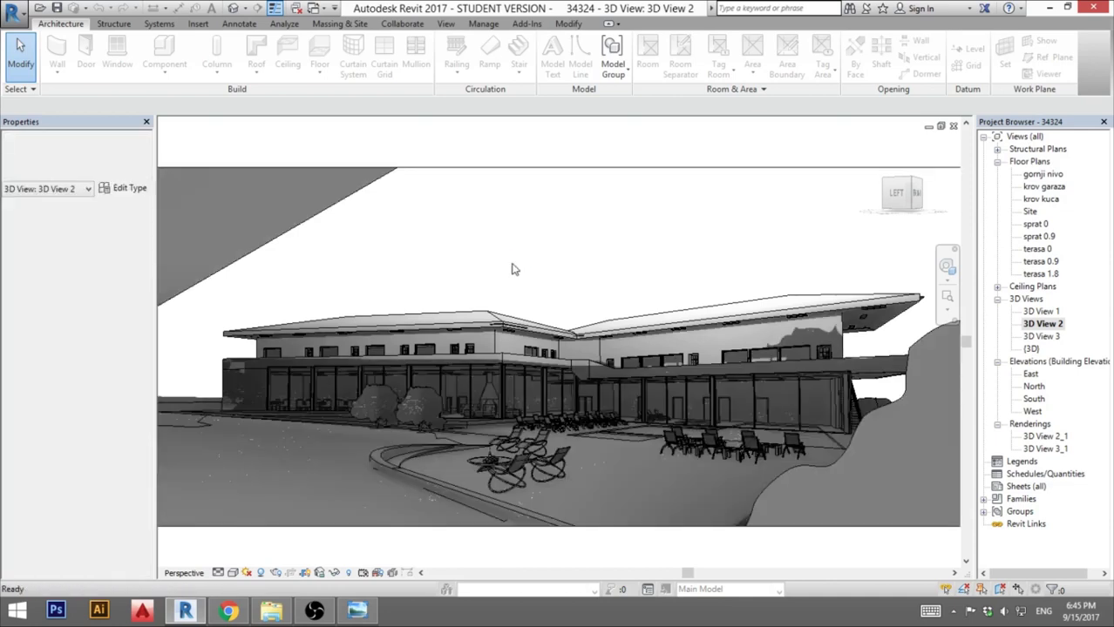
key(r)
key(r)
mouse_move(113, 16)
mouse_down()
mouse_move(177, 52)
mouse_move(154, 60)
mouse_up()
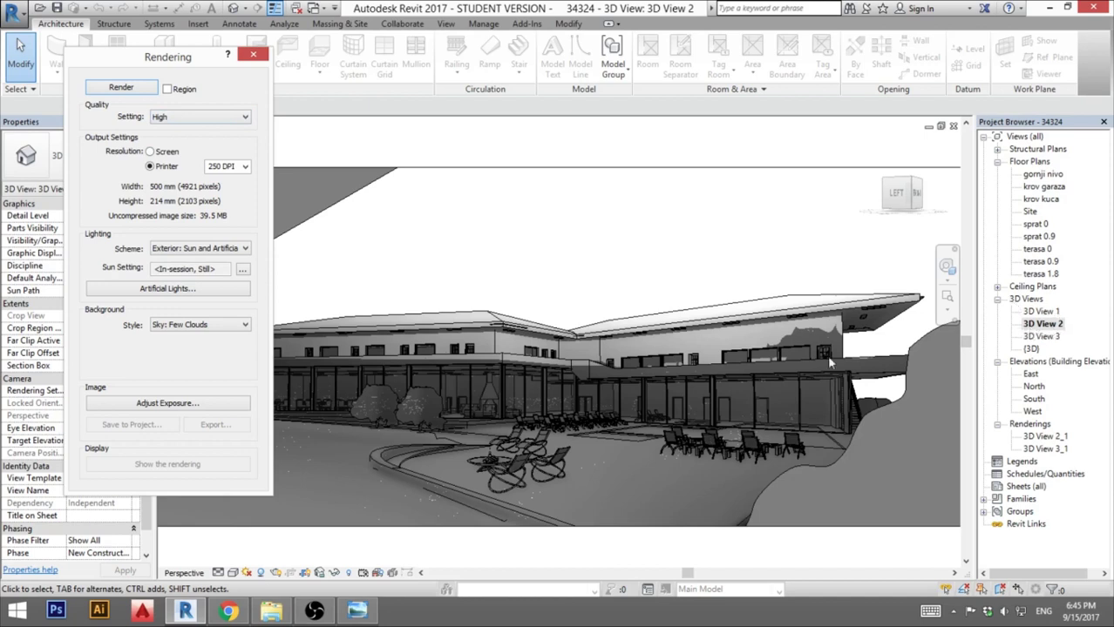
- Set rendering to Draft quality, Screen resolution and Exterior: Artificial only lighting
click(190, 119)
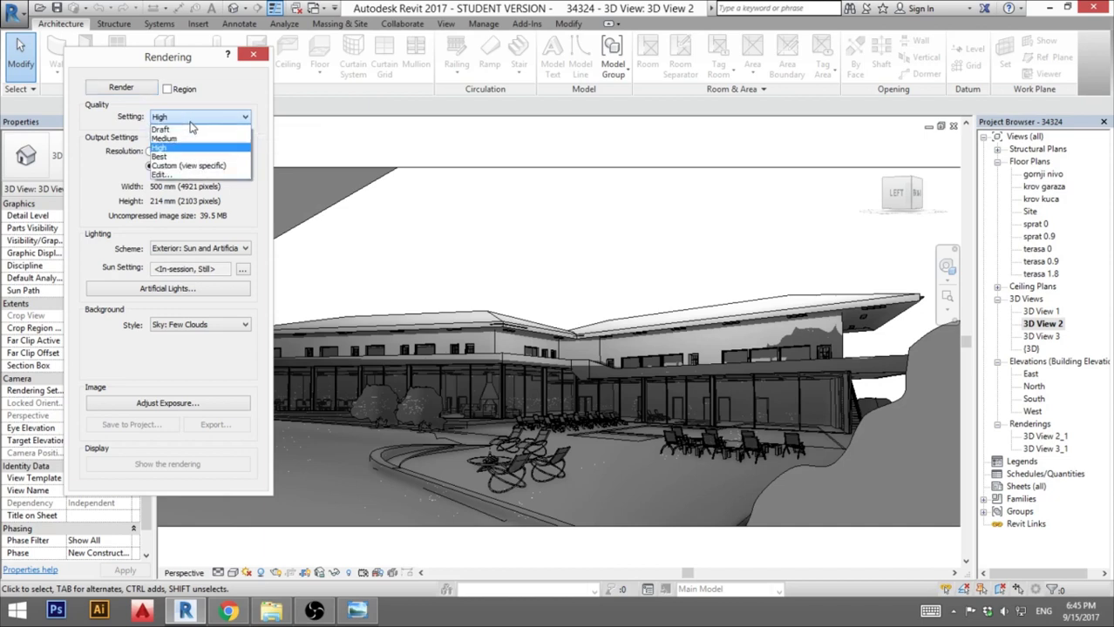
click(183, 131)
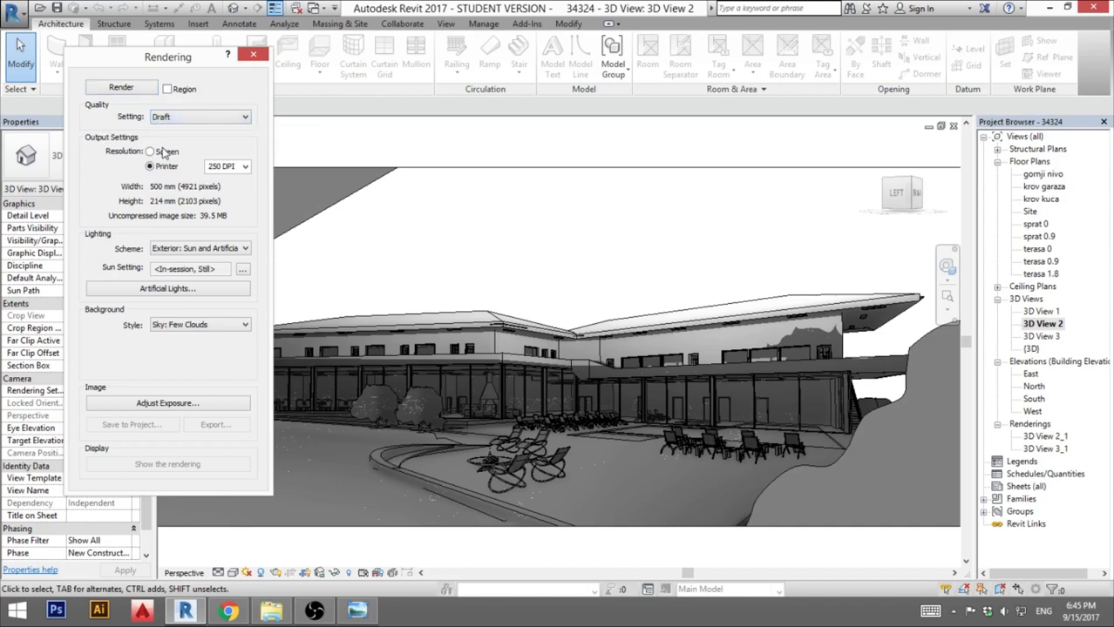
click(150, 153)
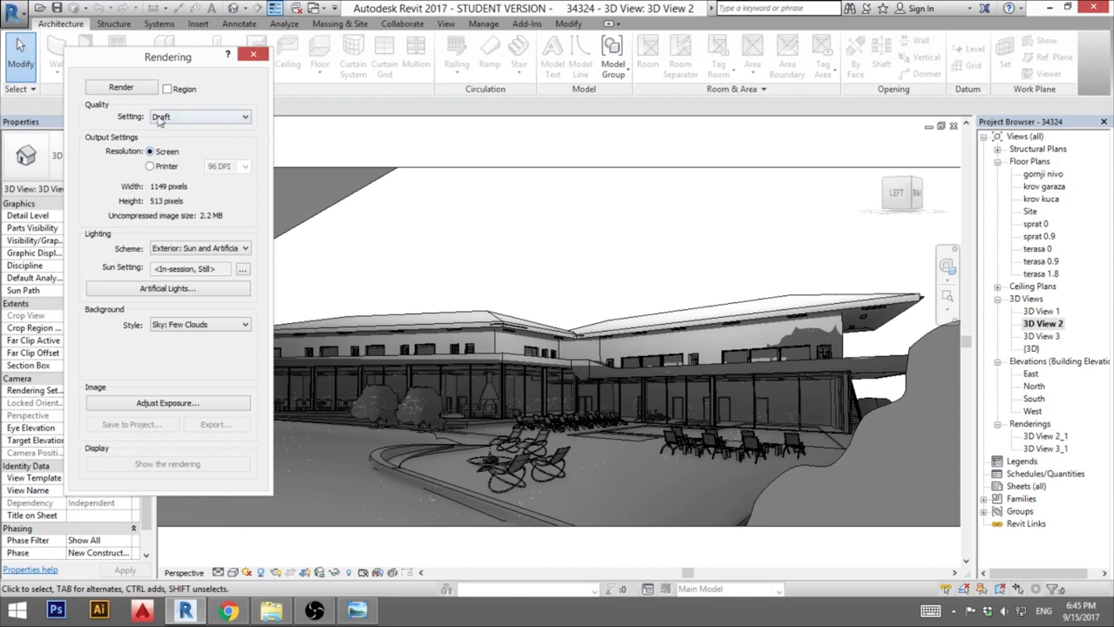
click(159, 119)
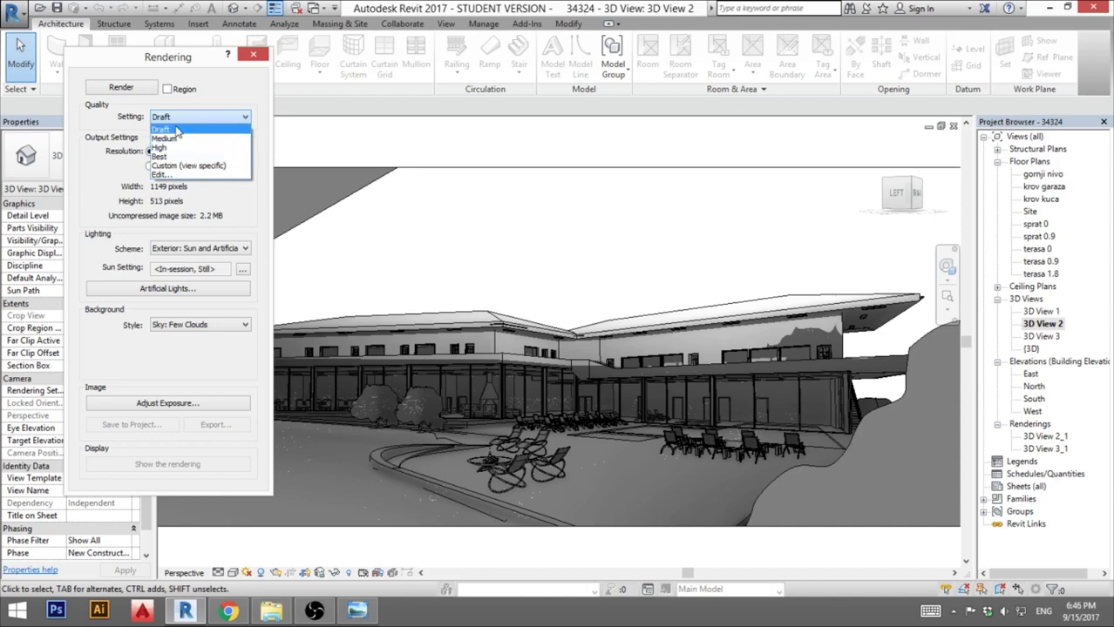
click(177, 127)
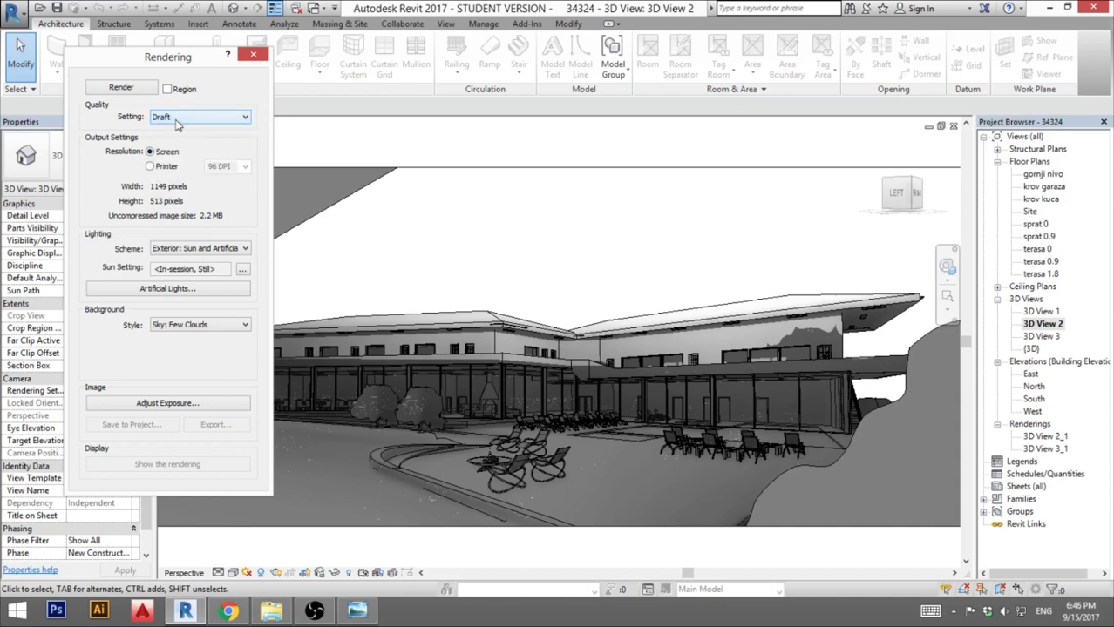
click(152, 167)
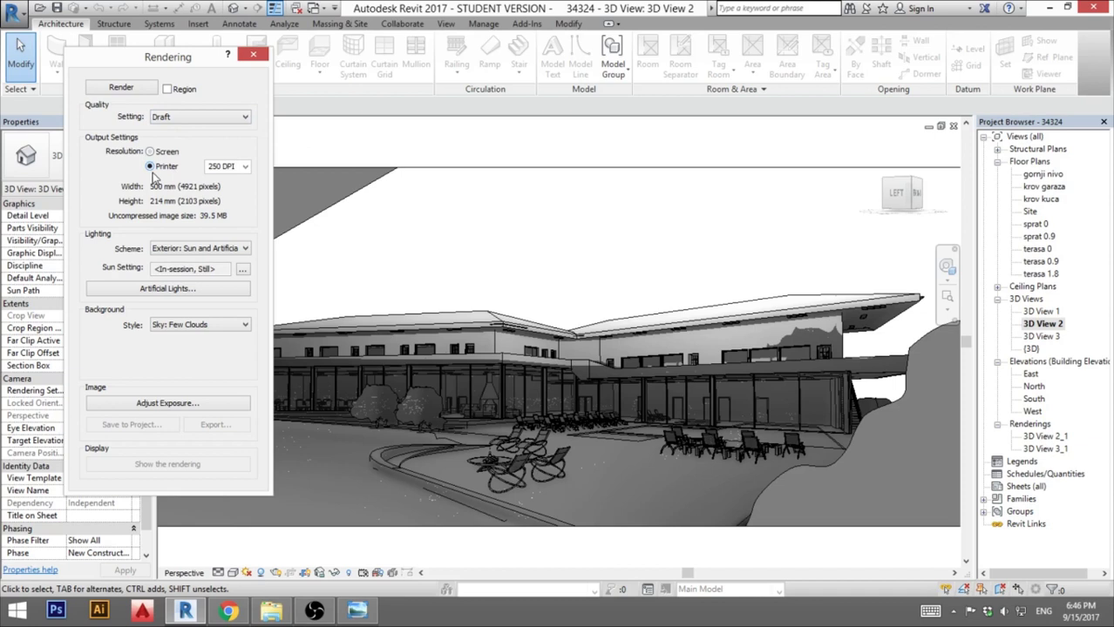
click(244, 166)
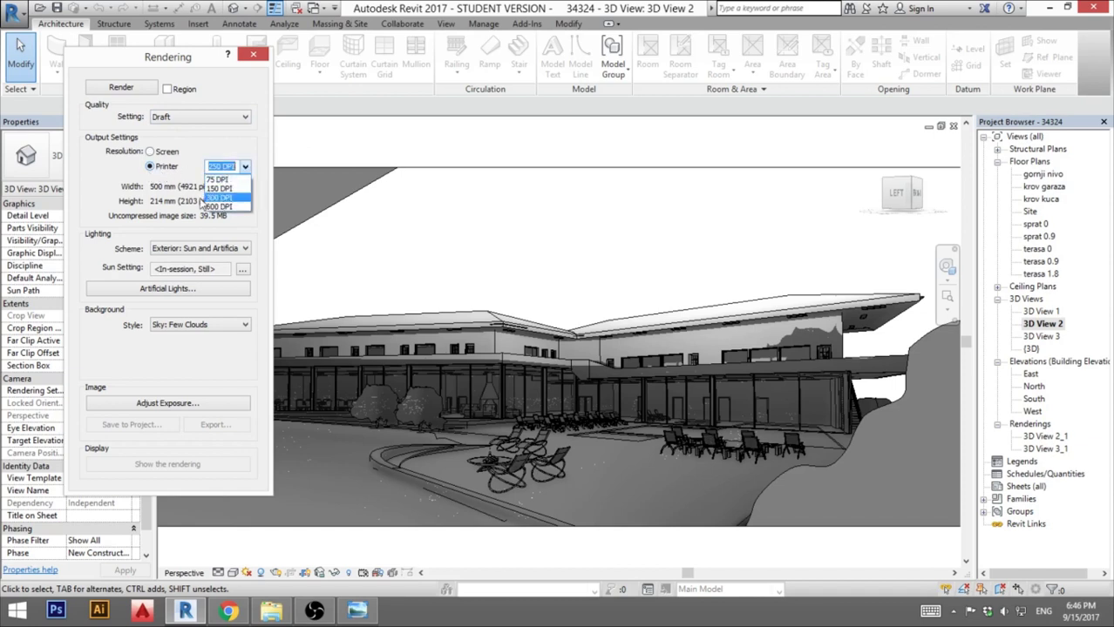
click(156, 160)
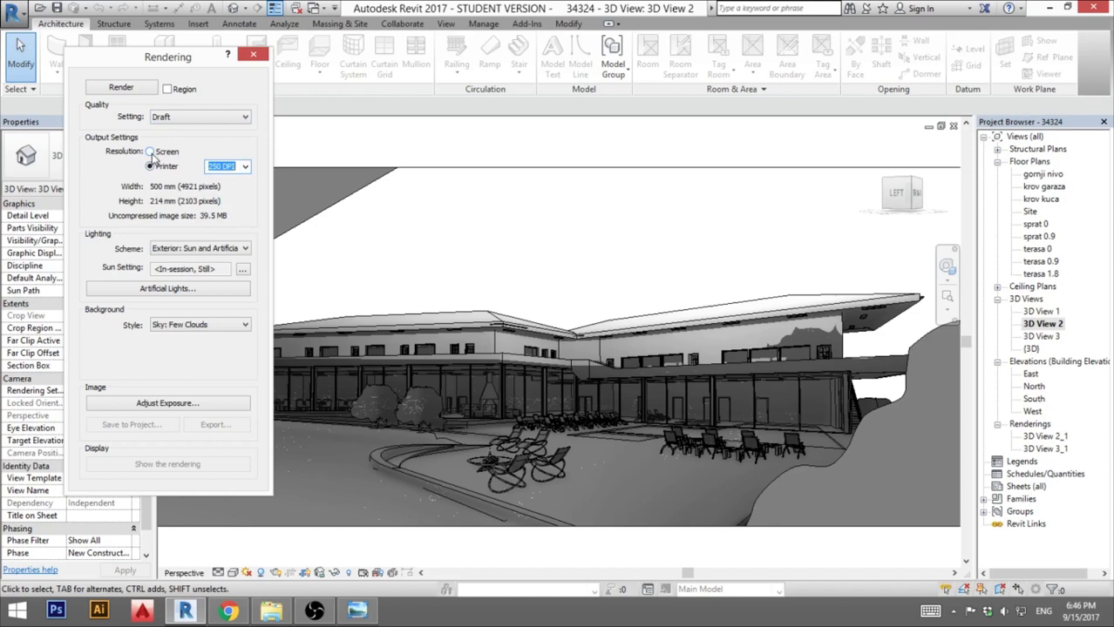
click(150, 152)
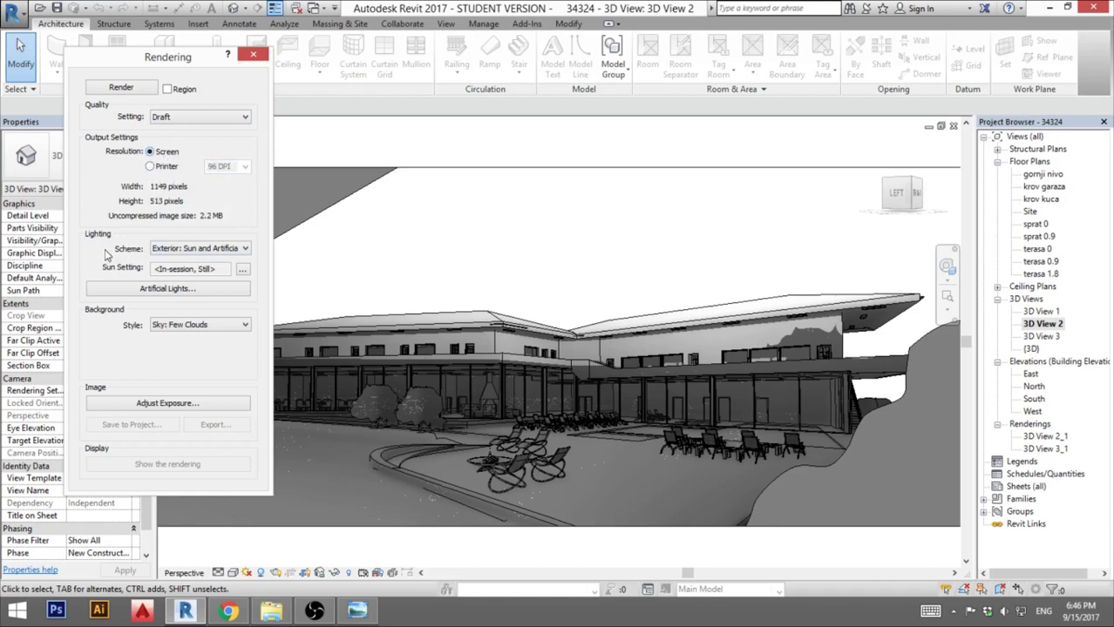
click(170, 252)
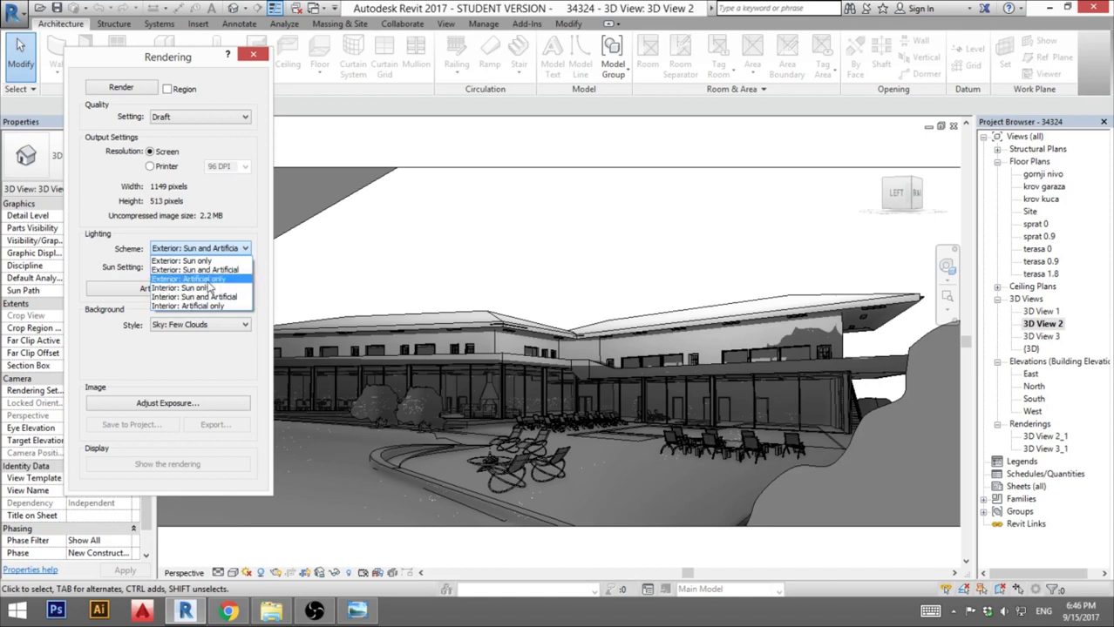
click(205, 280)
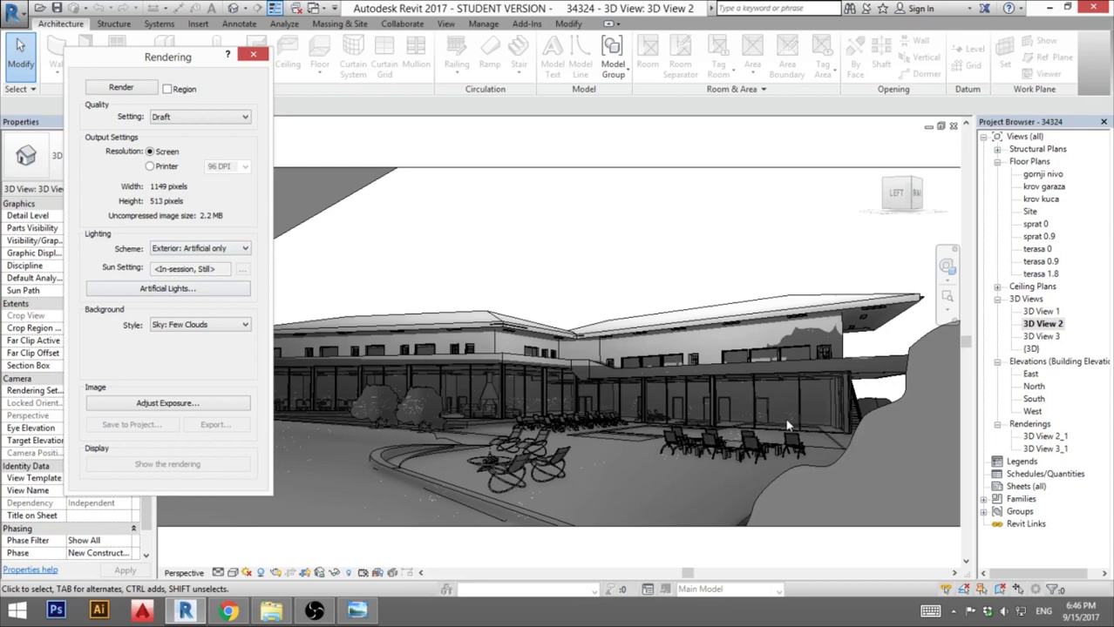
- Render a draft night view of the house, then switch lighting to Exterior: Sun and Artificial
click(139, 90)
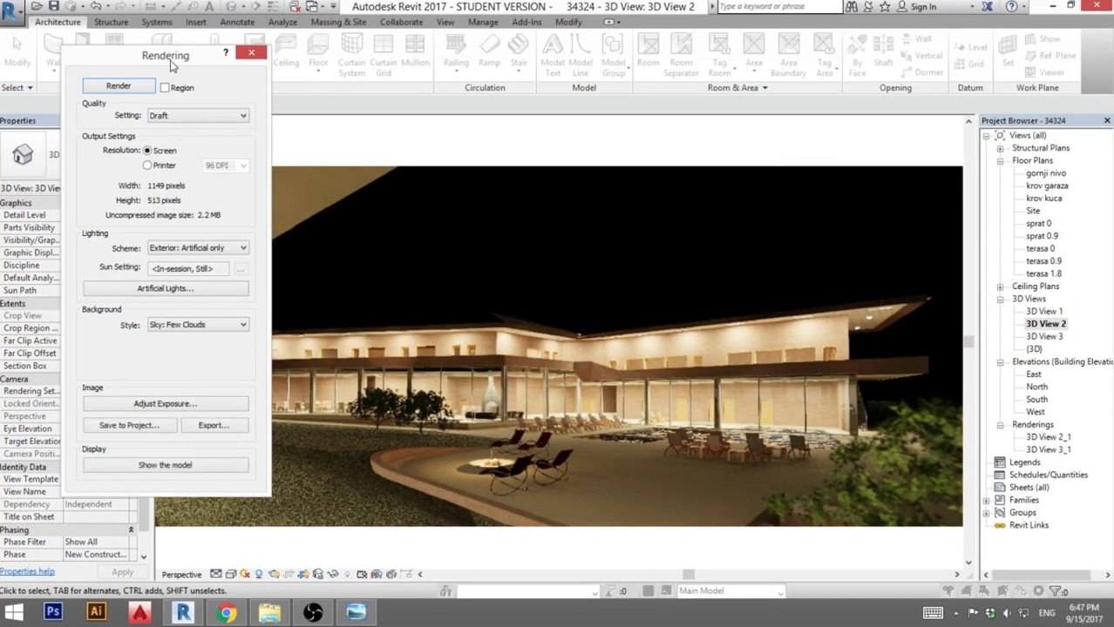
drag(172, 65, 146, 50)
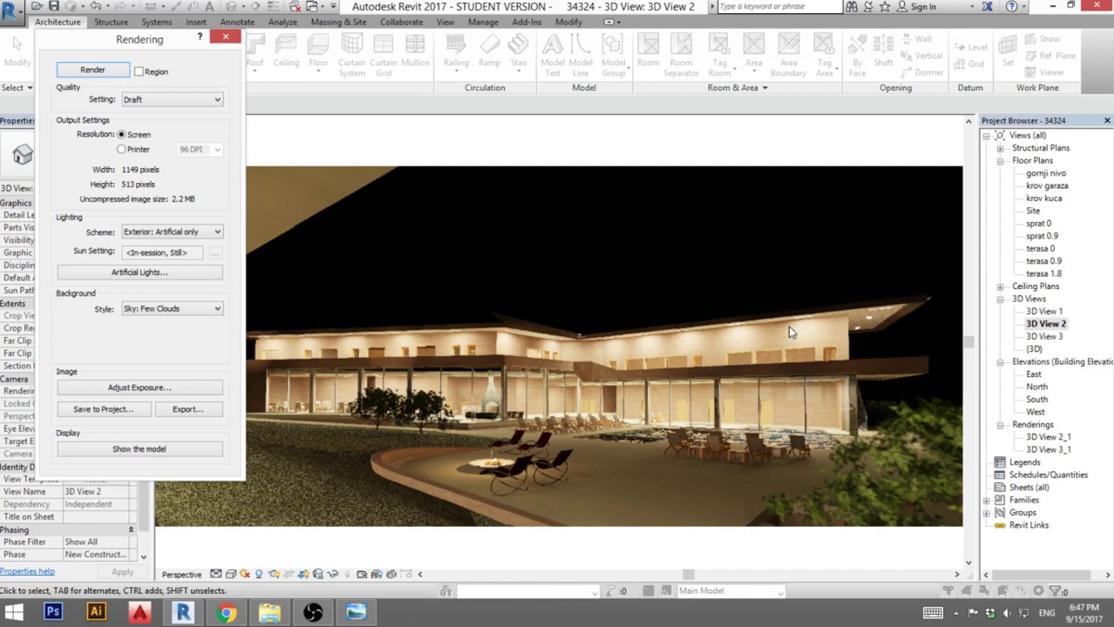
click(166, 234)
click(164, 253)
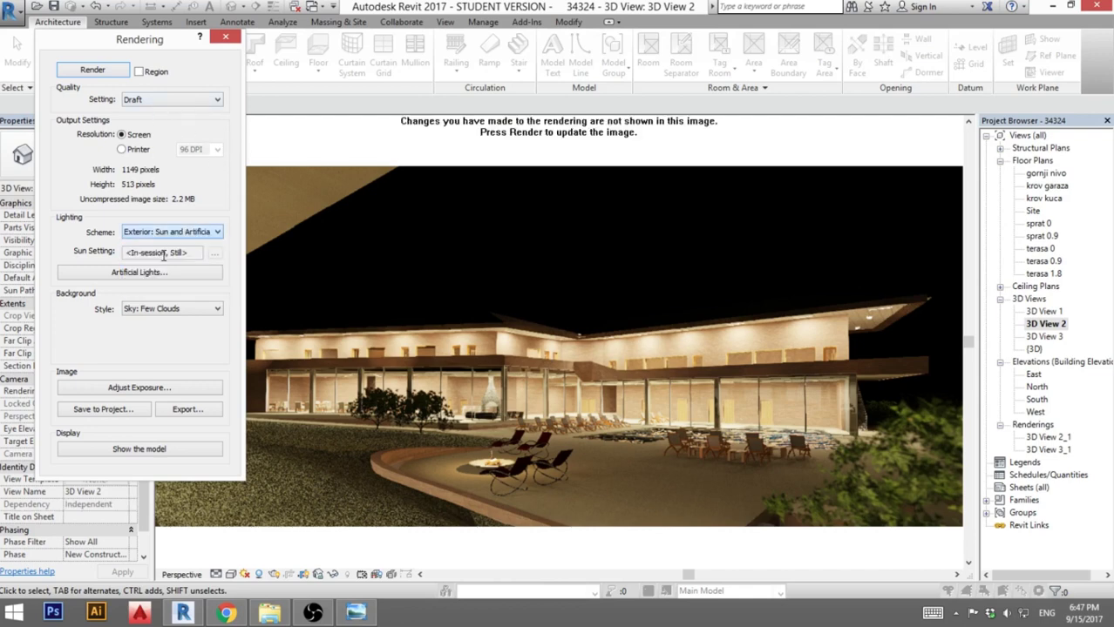
- Change the sun time to 1:30 AM and disable the failing sun-and-shadow updater
click(215, 254)
drag(232, 299, 264, 197)
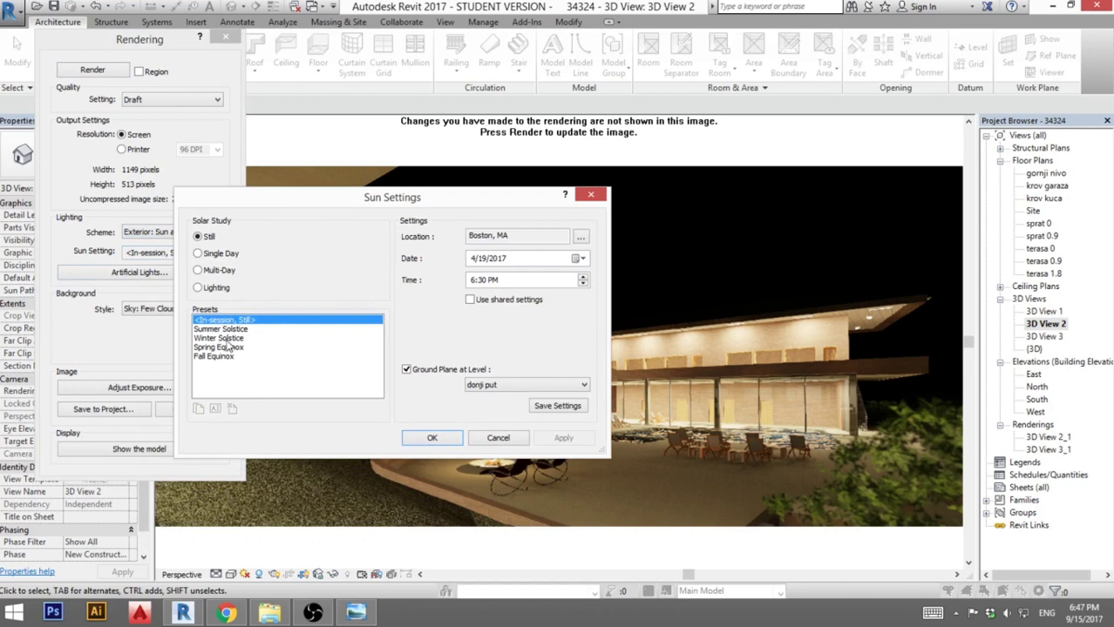
click(482, 280)
click(474, 280)
text(1)
click(493, 281)
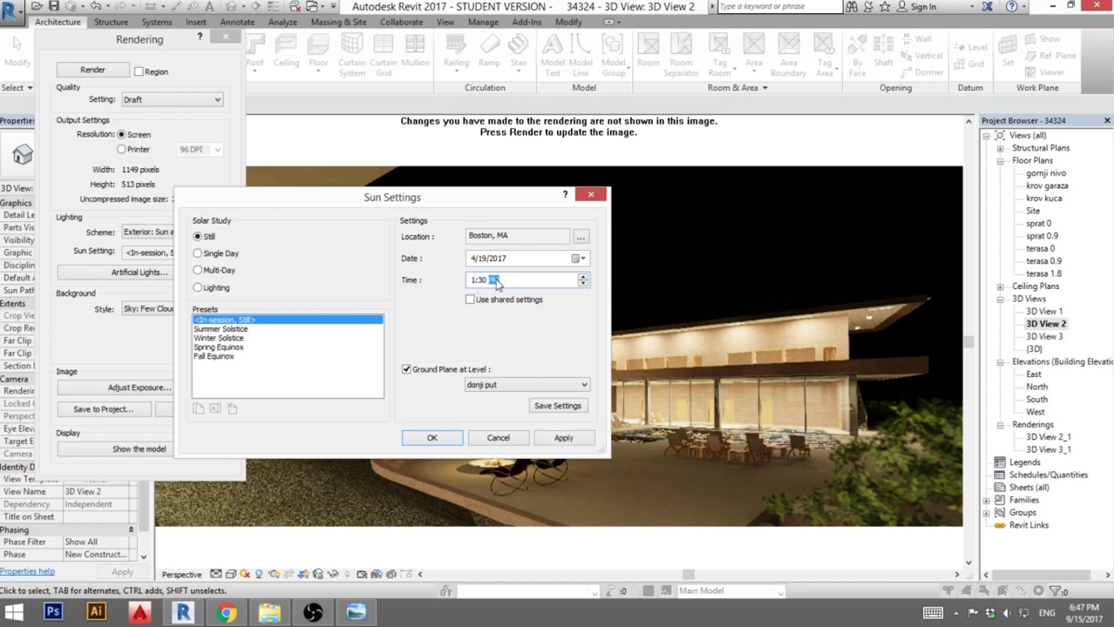
key(a)
click(559, 443)
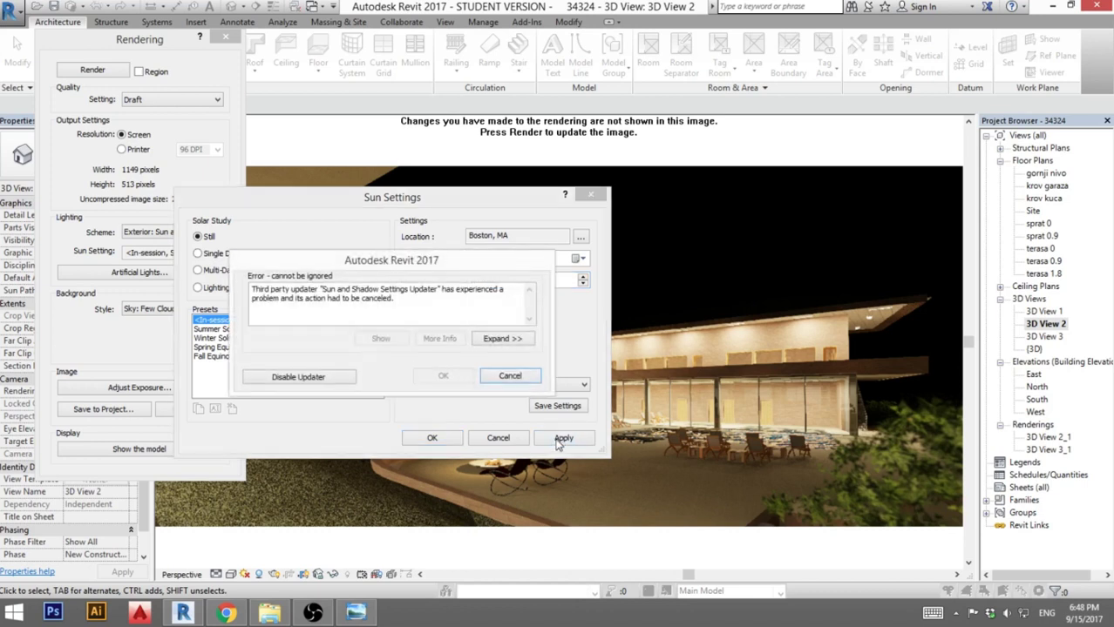
click(323, 380)
click(420, 441)
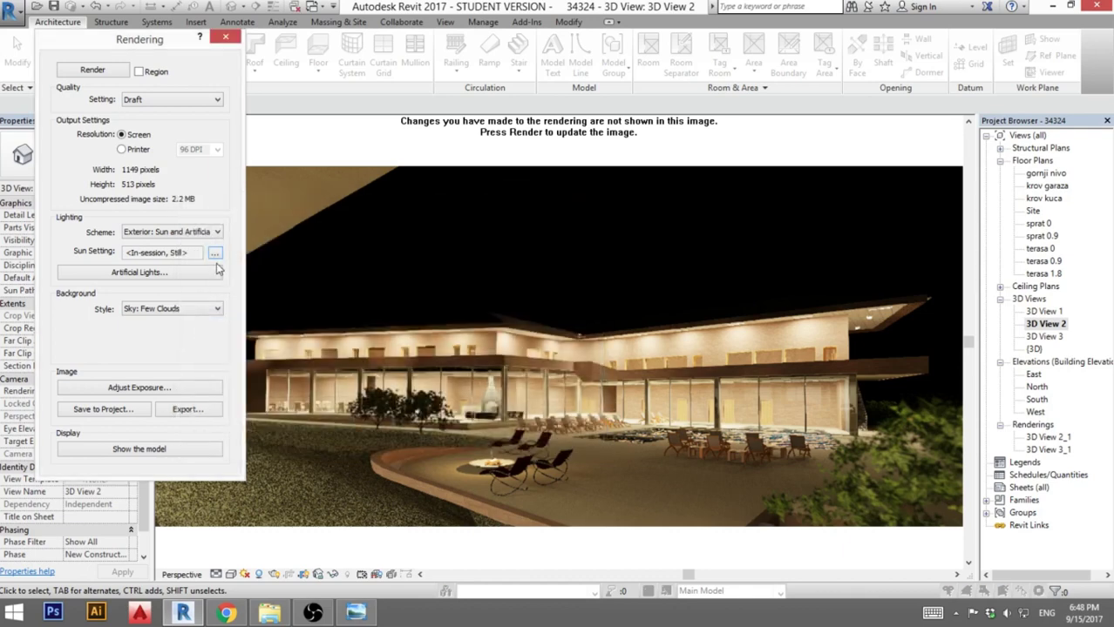
- Uncheck the Fireplace_Logs and Flame_Table lights in the artificial lights list
click(133, 275)
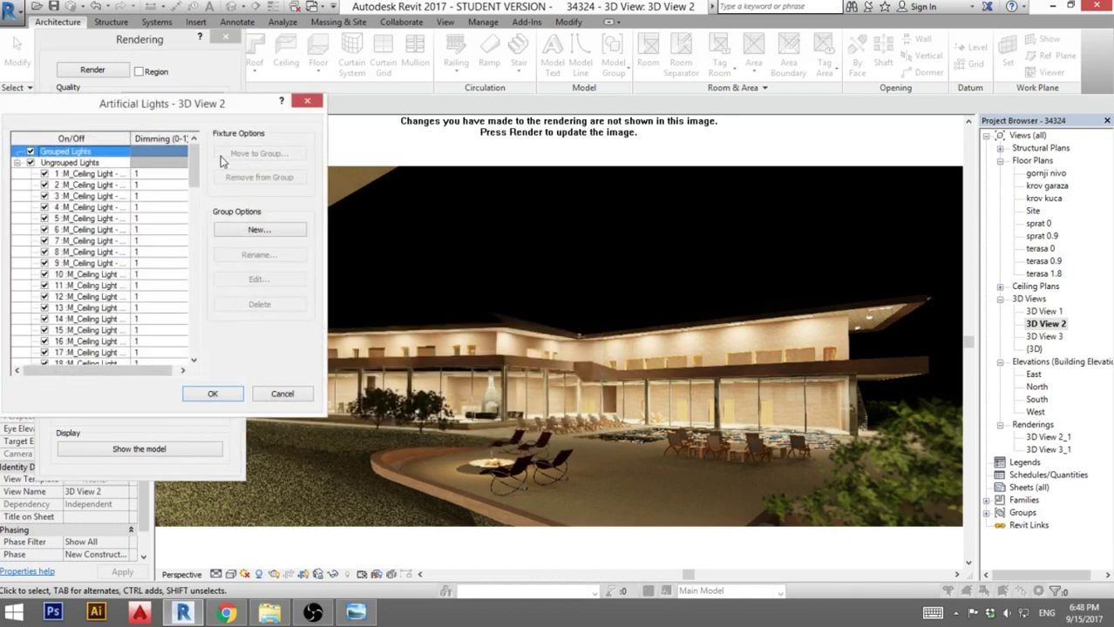
drag(150, 105, 323, 126)
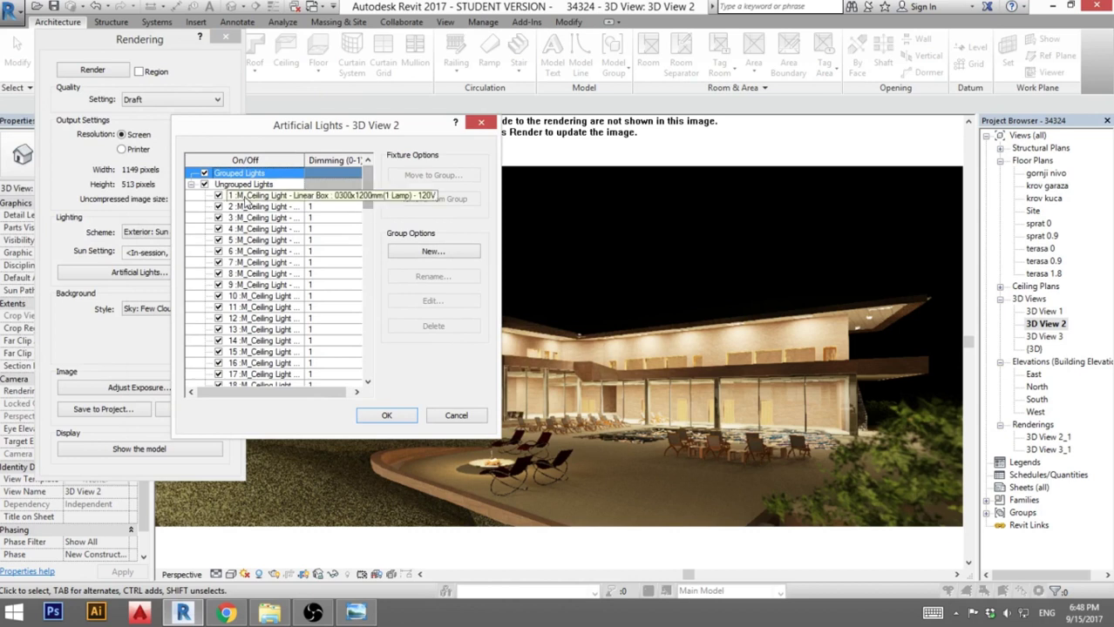
drag(367, 182, 365, 357)
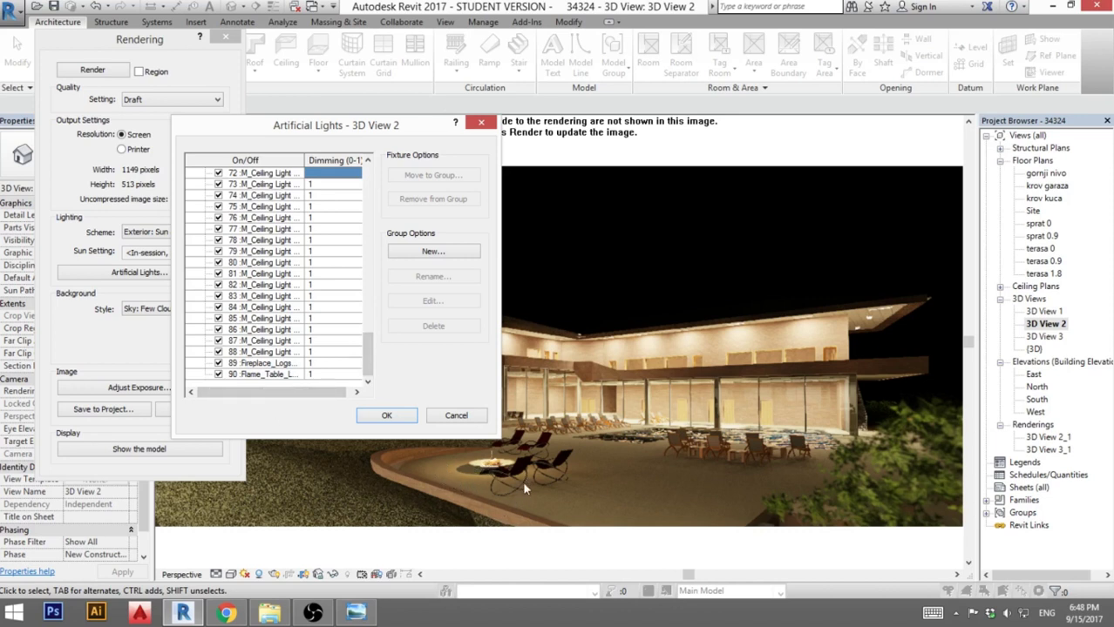
click(218, 362)
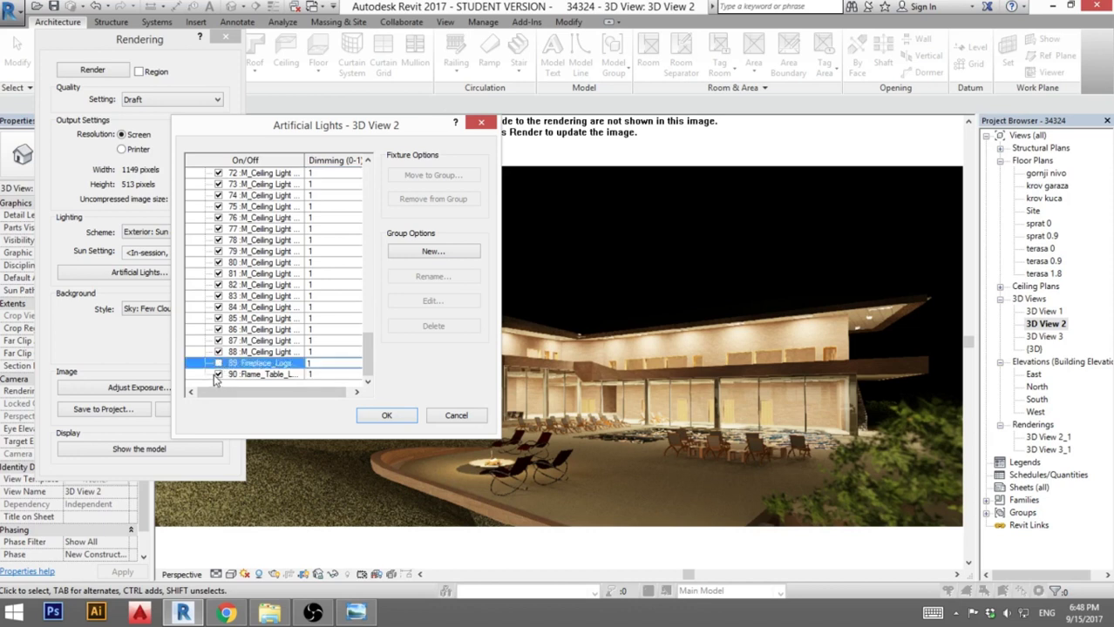
click(218, 374)
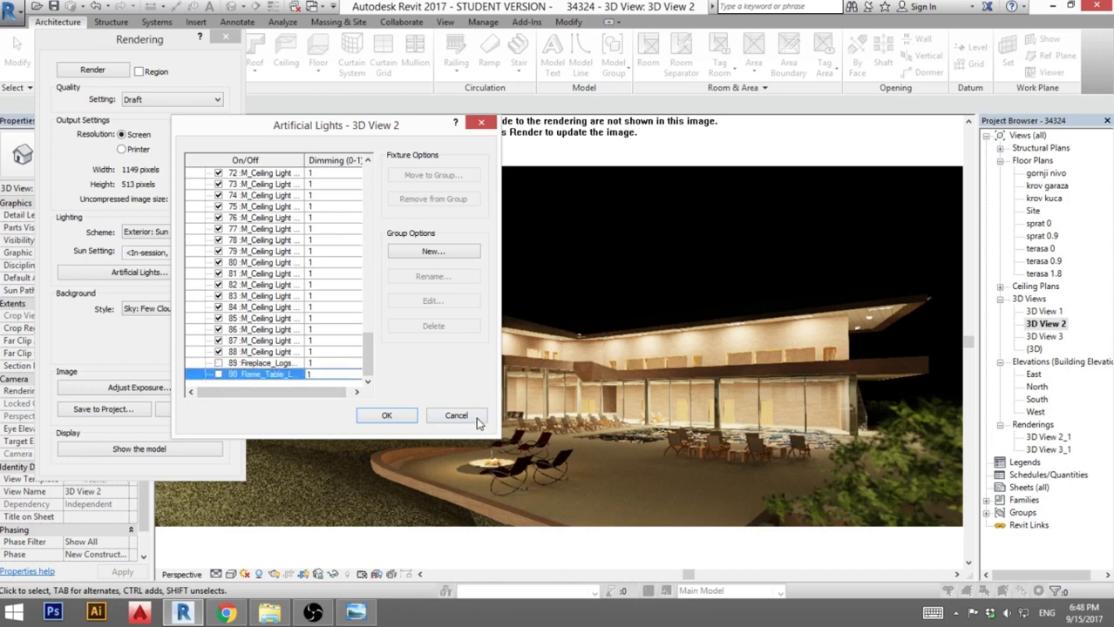
click(394, 416)
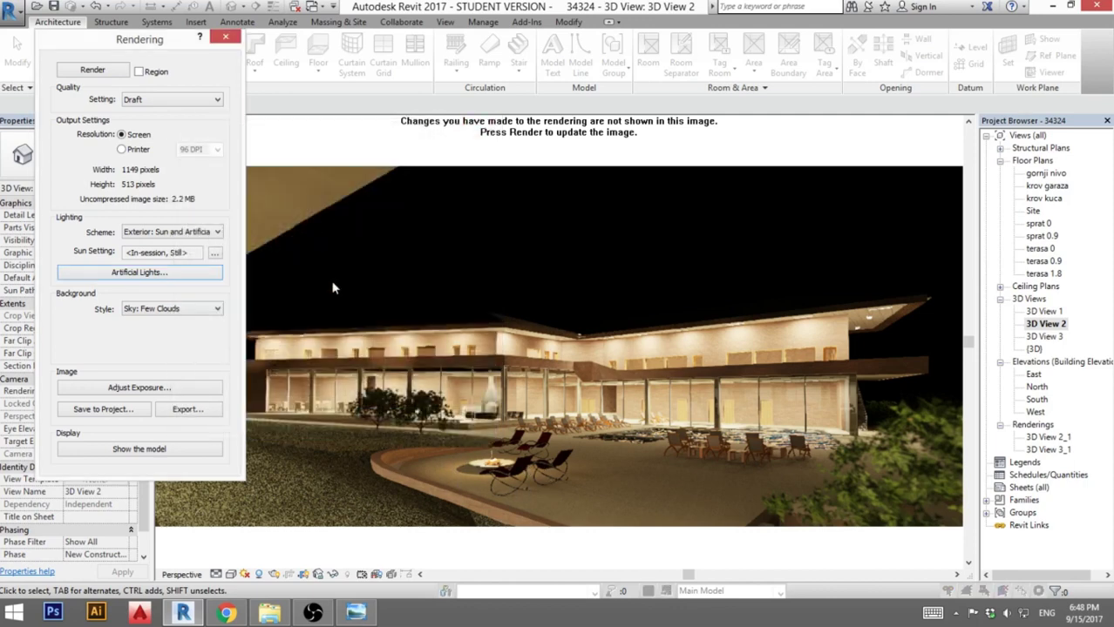
- Render the draft night exterior again with the updated lights
click(93, 70)
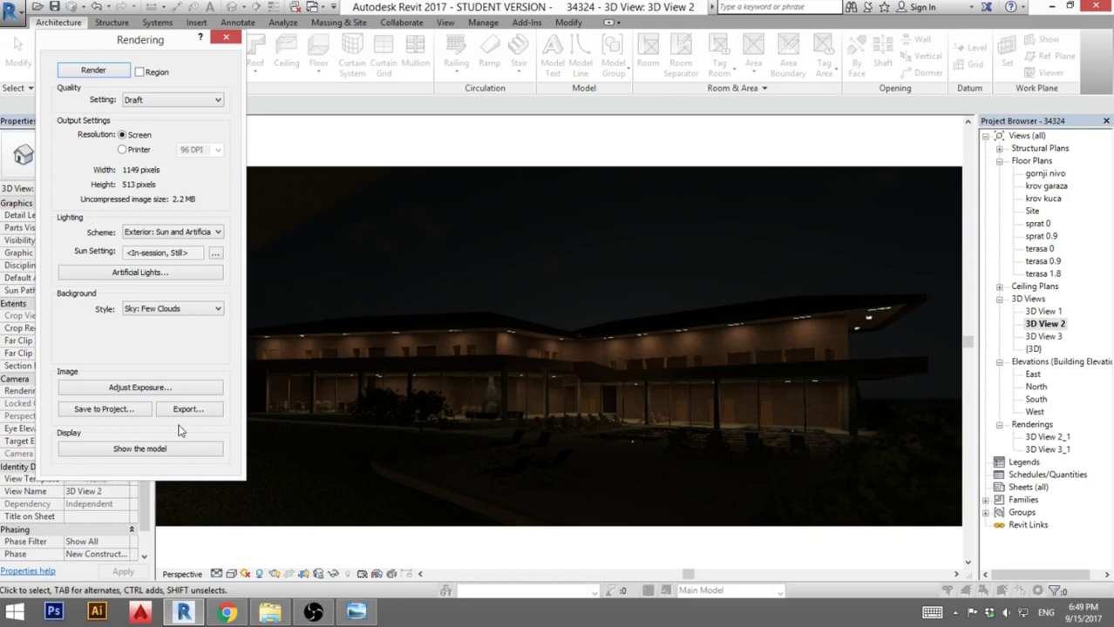
- Try several render exposure values, settling on and applying 12.42
click(152, 390)
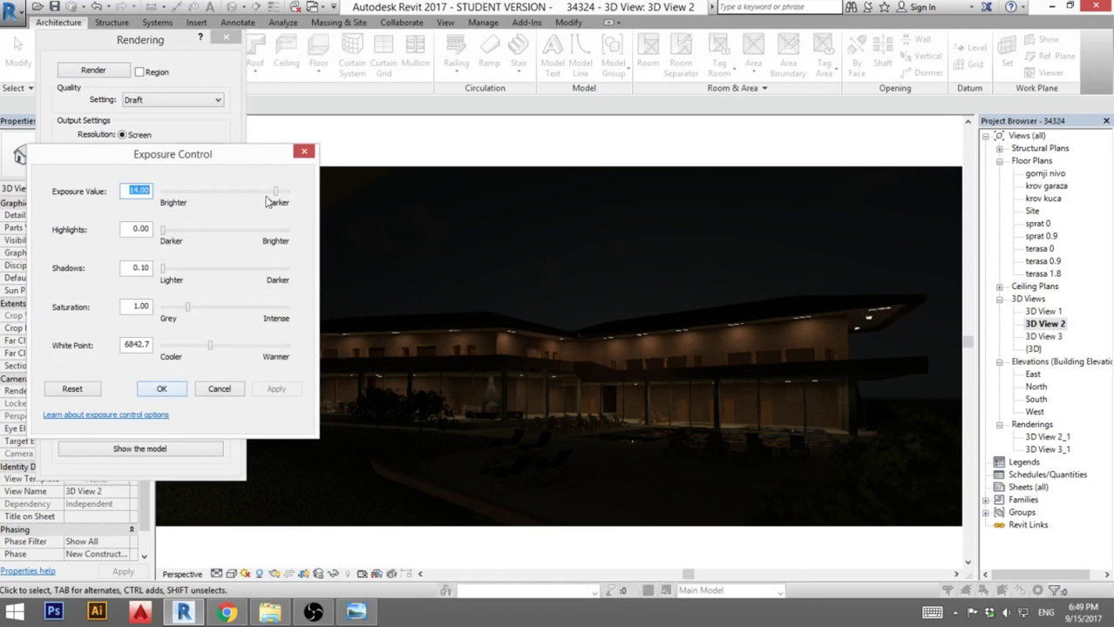
drag(276, 192, 264, 200)
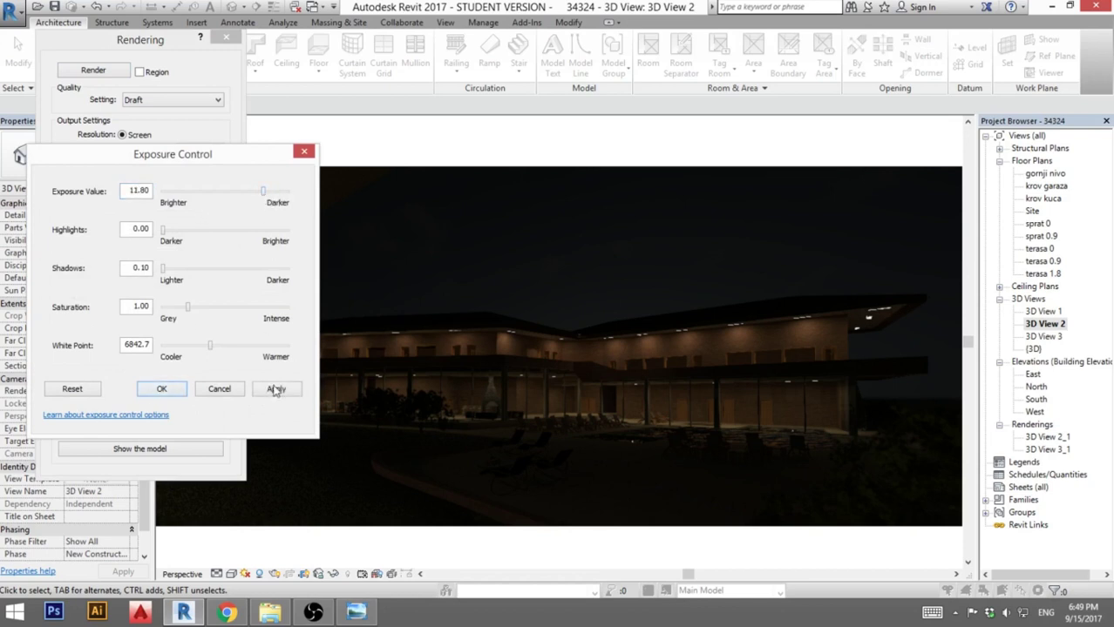
click(275, 391)
drag(254, 199, 253, 193)
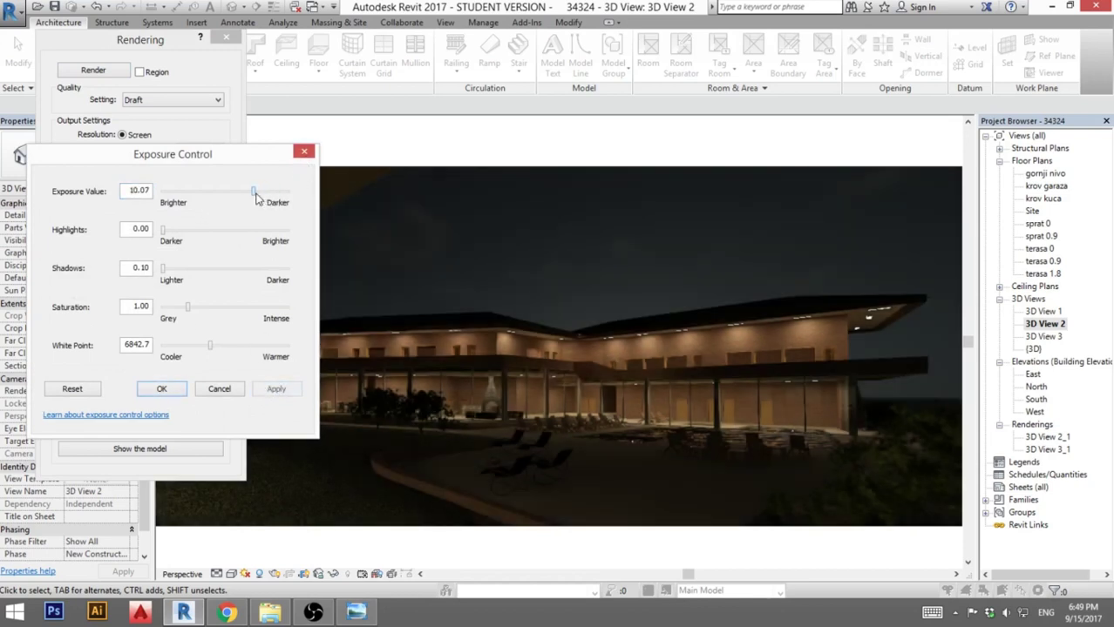
click(275, 390)
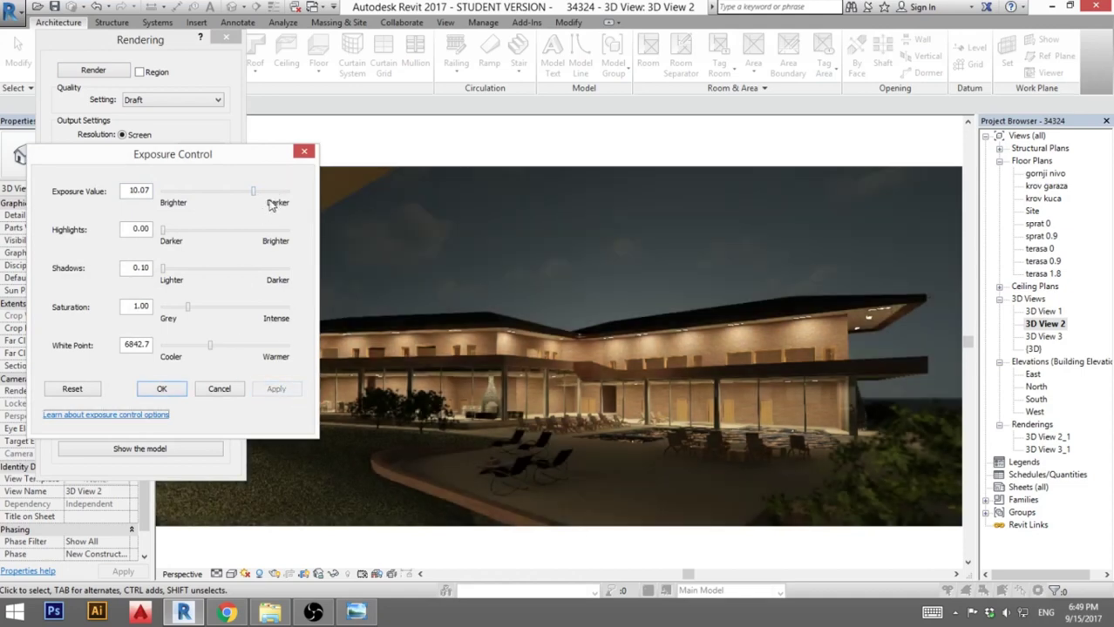
drag(253, 191, 263, 195)
click(276, 389)
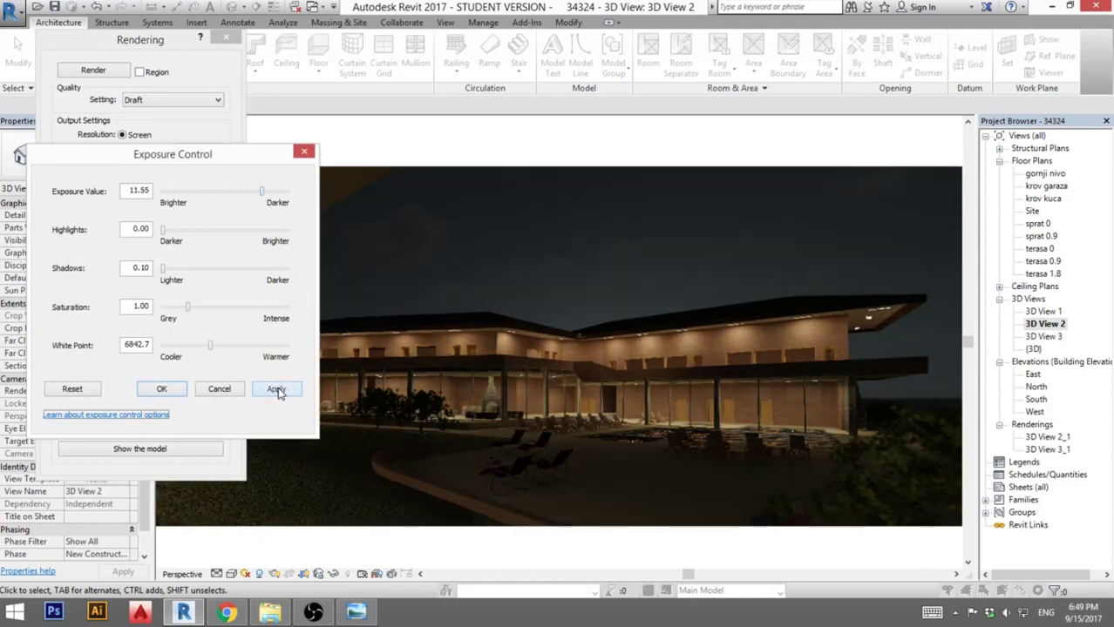
drag(263, 195, 267, 192)
click(276, 389)
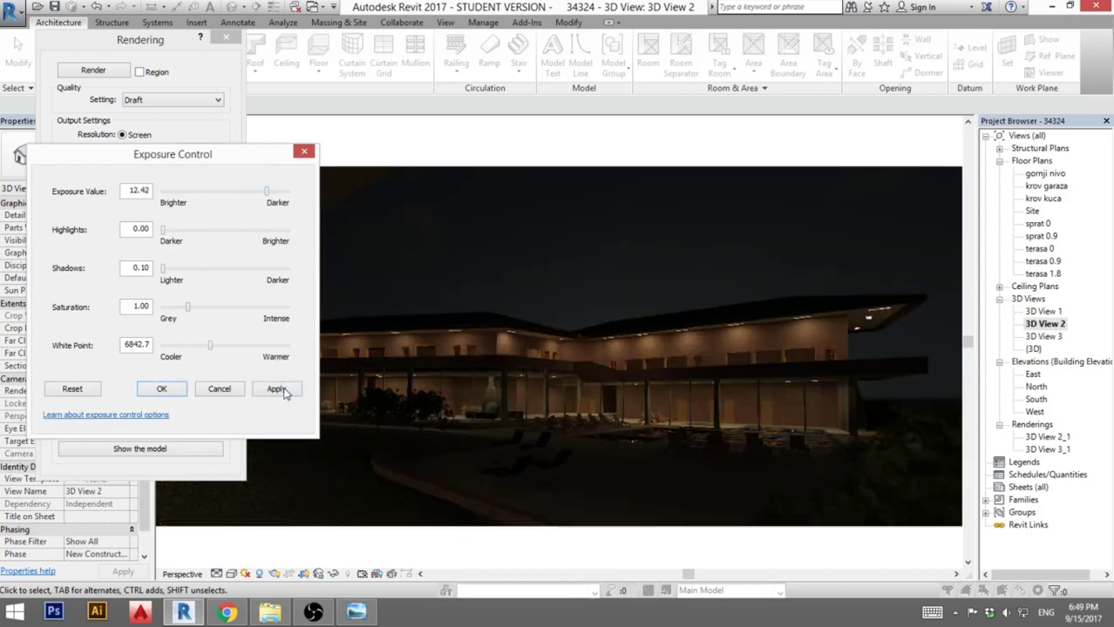
click(277, 390)
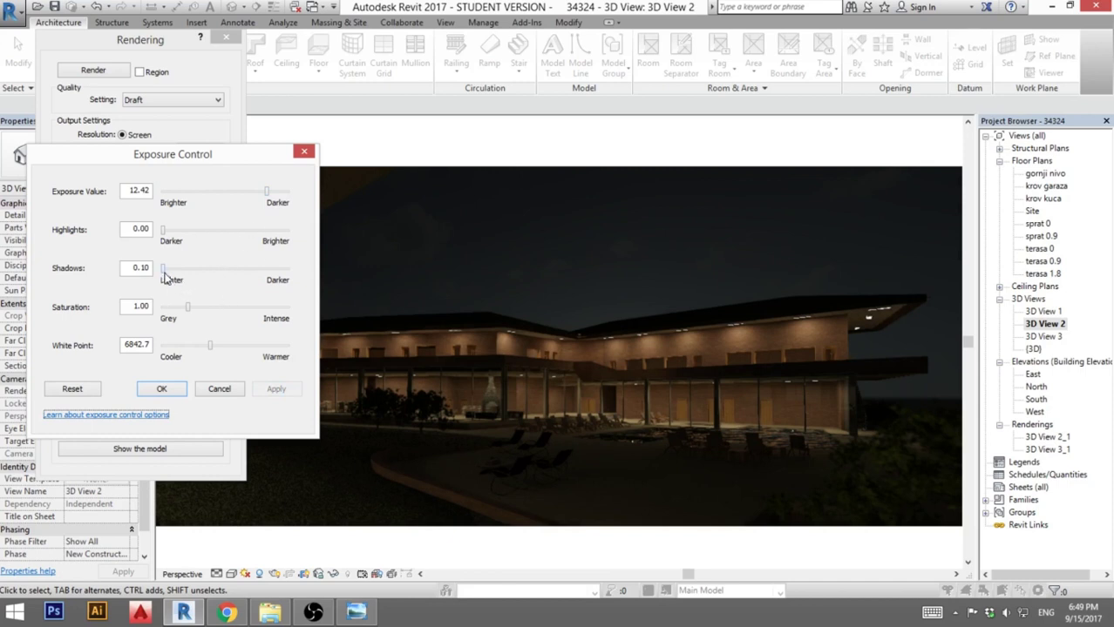
- Set the shadows value to 0.21, apply it, and close the exposure settings
drag(162, 270, 173, 272)
click(278, 390)
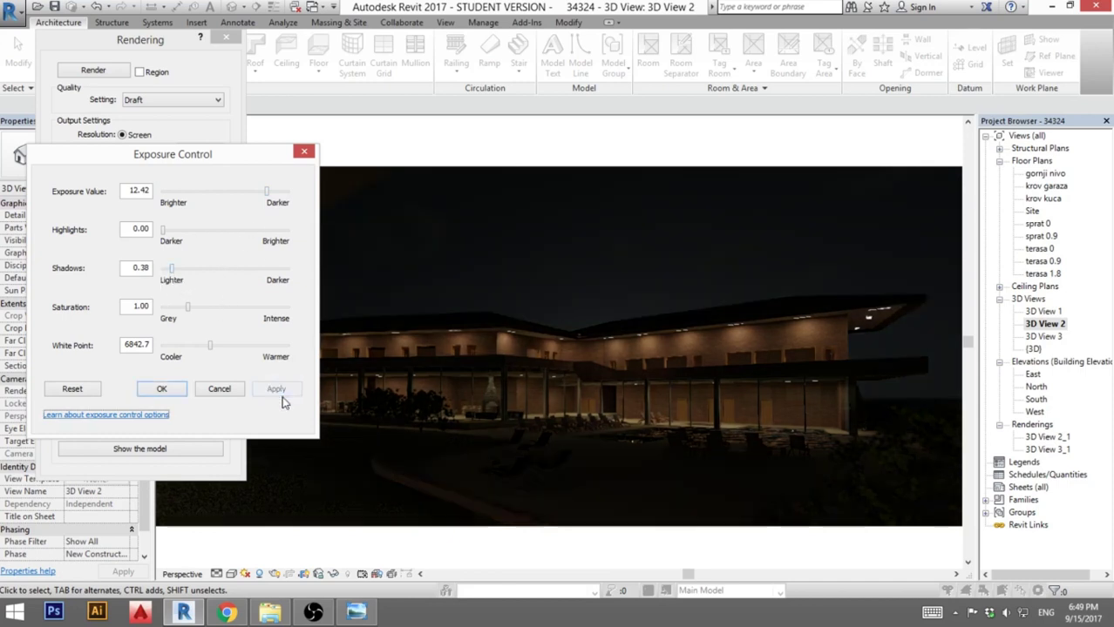
drag(172, 269, 167, 269)
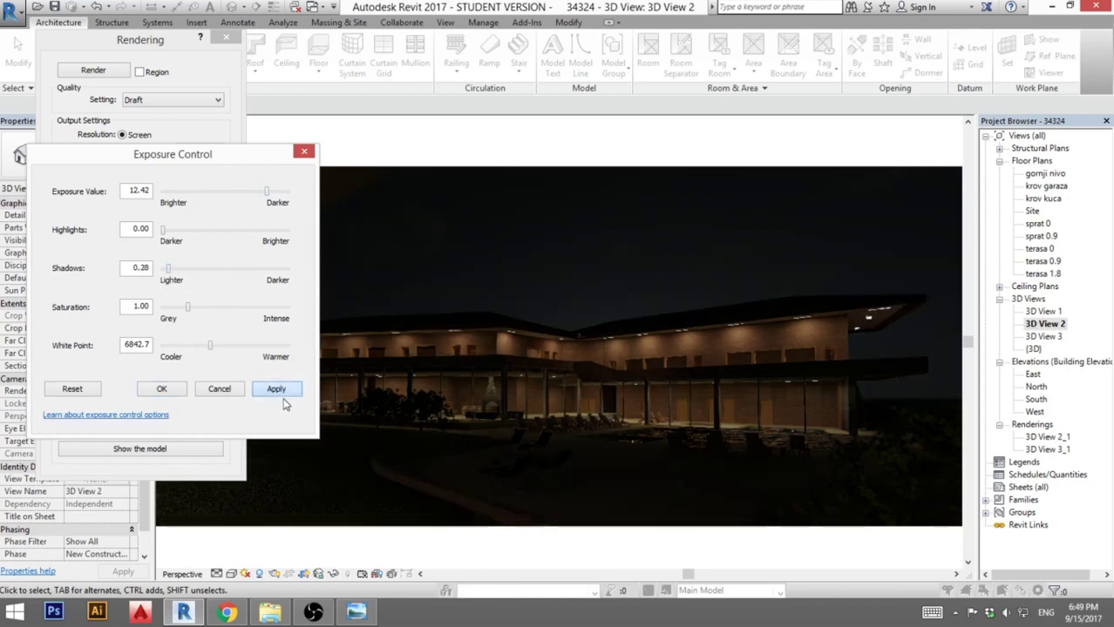
click(273, 391)
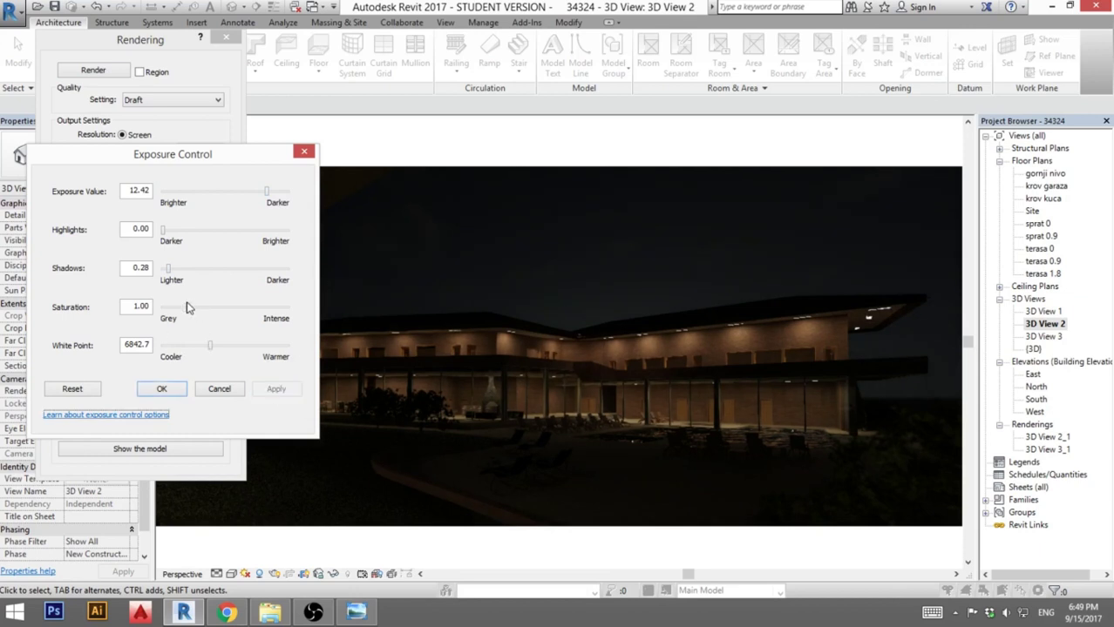
drag(168, 268, 173, 269)
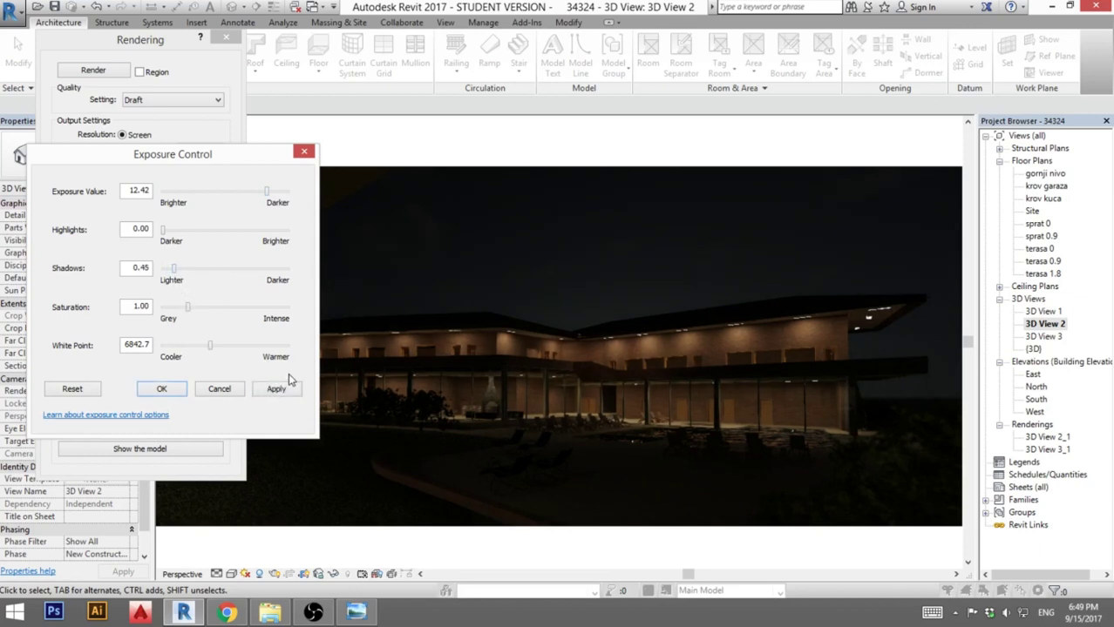
click(281, 391)
drag(175, 269, 166, 270)
click(275, 393)
click(178, 391)
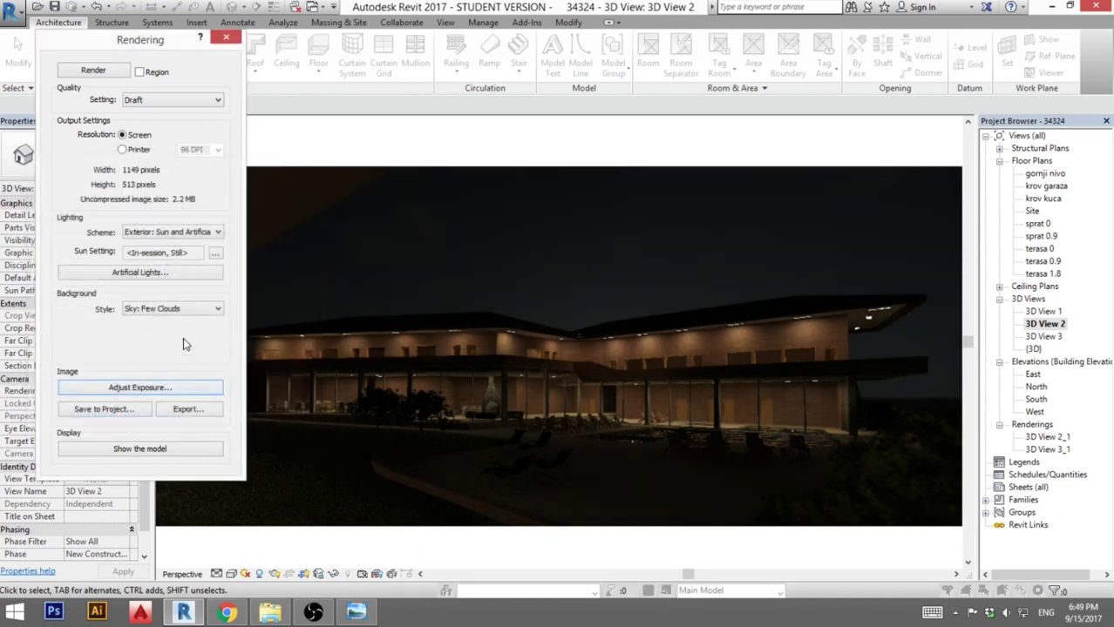
- Show the 'plakat 2' night poster in Windows Photo Viewer and pan the zoomed image
click(357, 617)
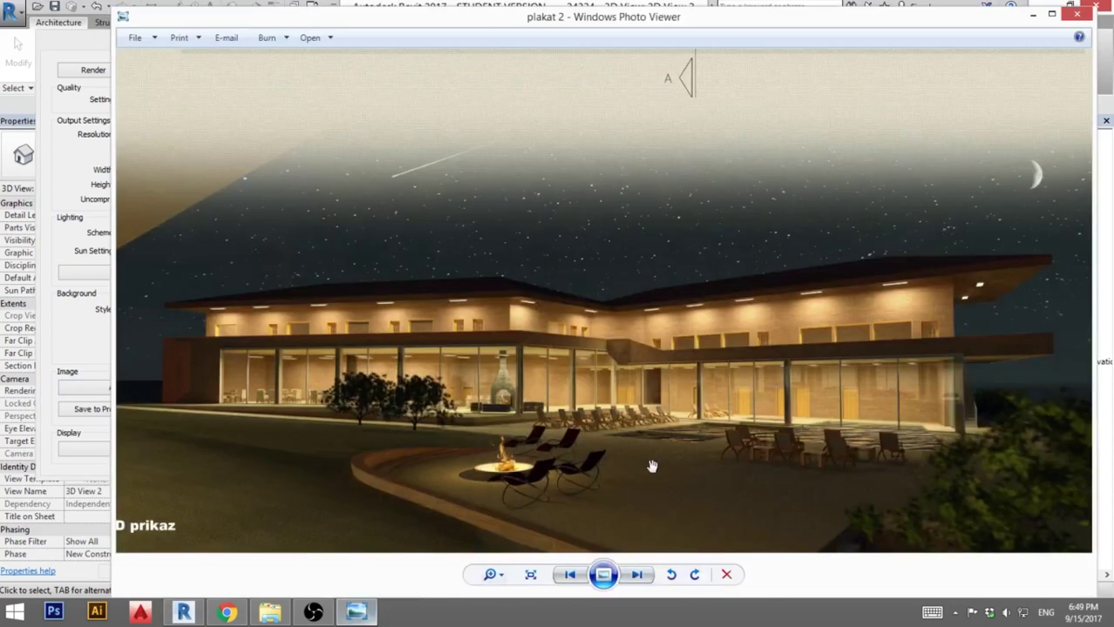
drag(597, 362, 578, 365)
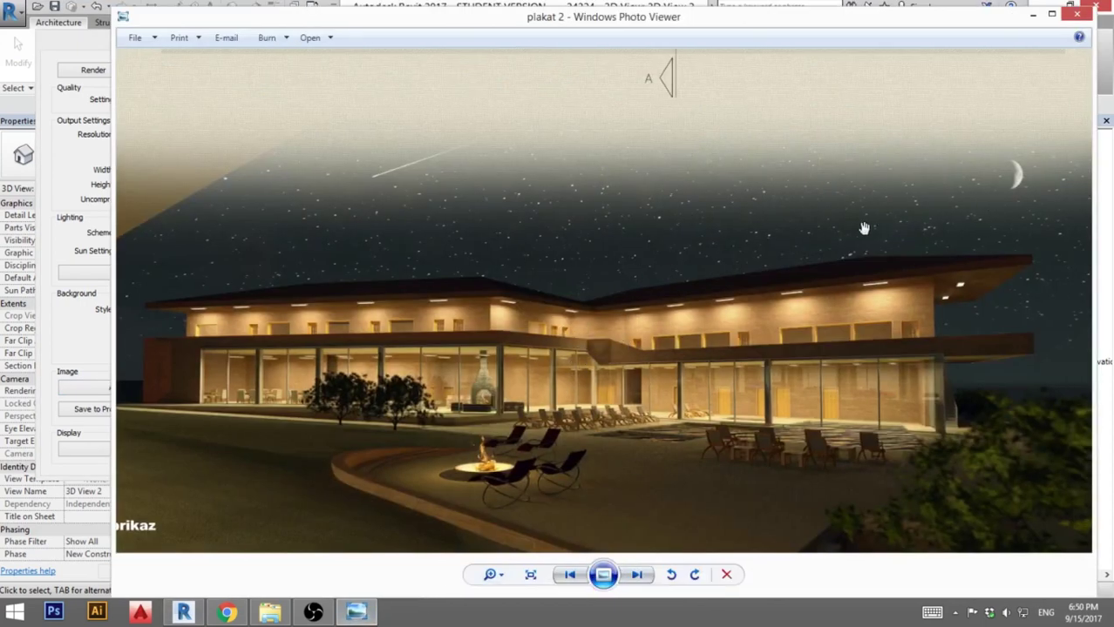
drag(608, 425, 615, 426)
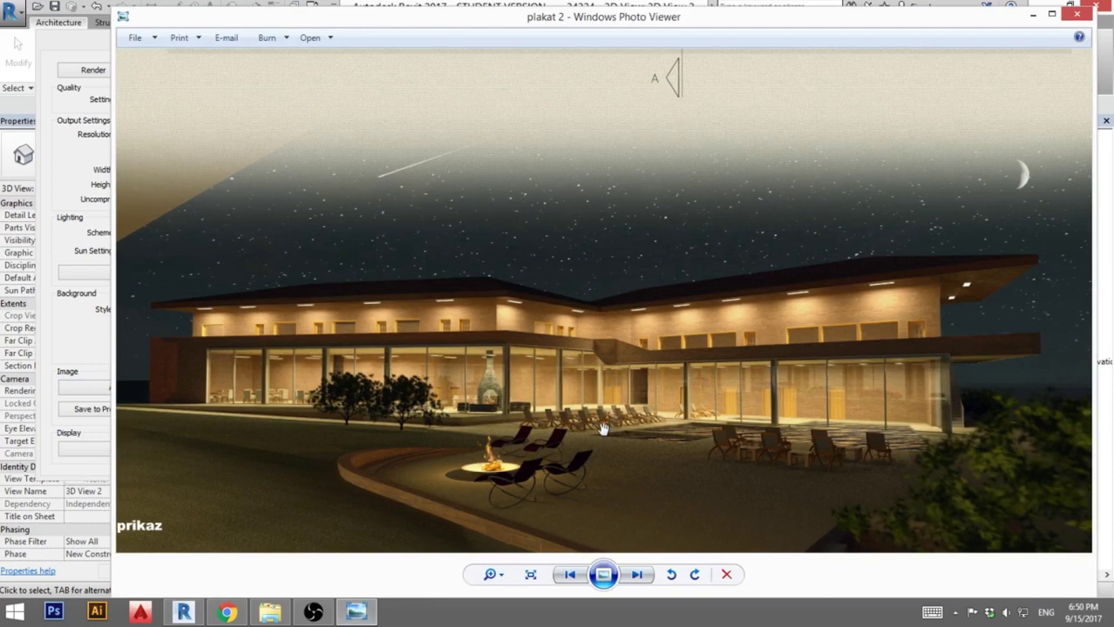